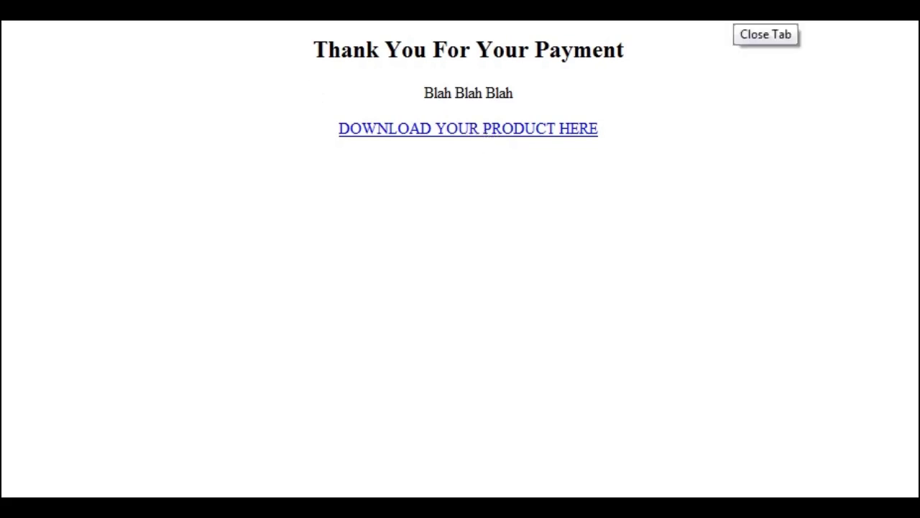
Close the Thank You For Your Payment page in the browser
left_click(763, 10)
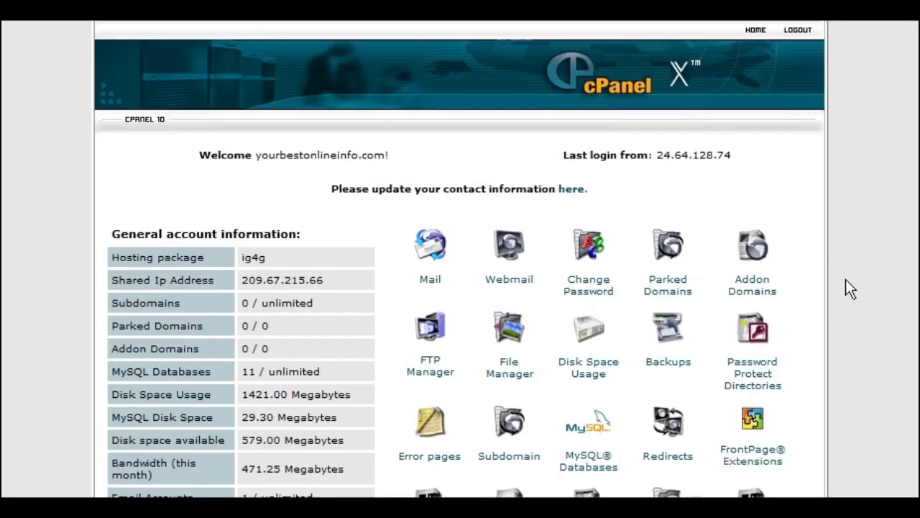
Scroll through the Password Protect Directories folder list and back up
scroll(845, 281, "down", 1)
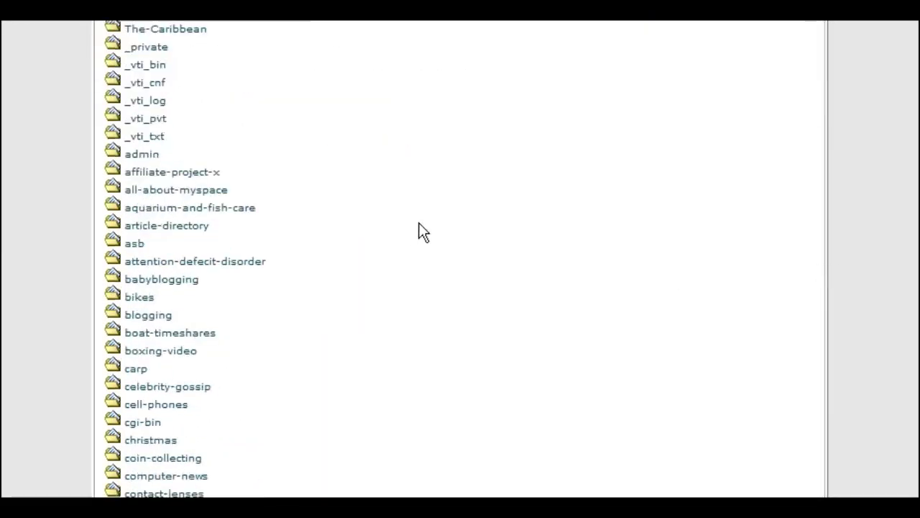
scroll(420, 224, "down", 2)
scroll(424, 225, "down", 1)
scroll(425, 225, "down", 1)
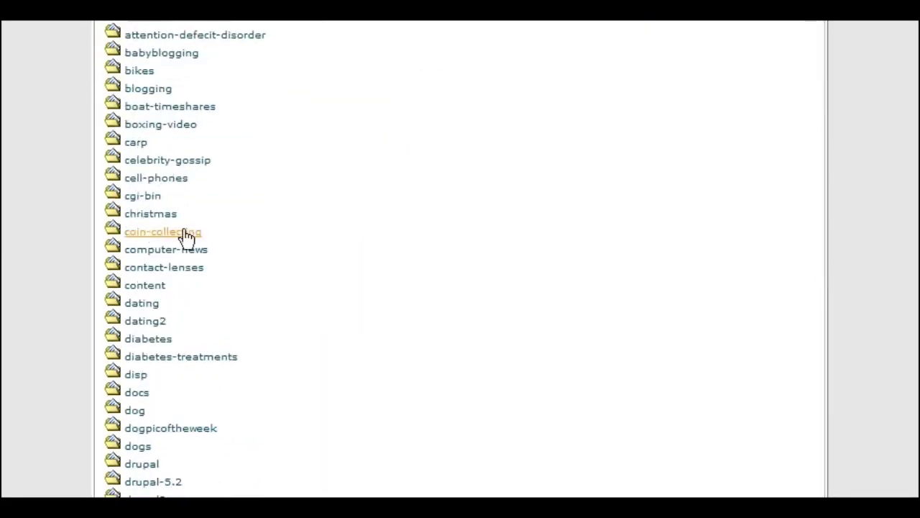
scroll(214, 224, "up", 4)
scroll(230, 232, "up", 4)
scroll(246, 235, "down", 2)
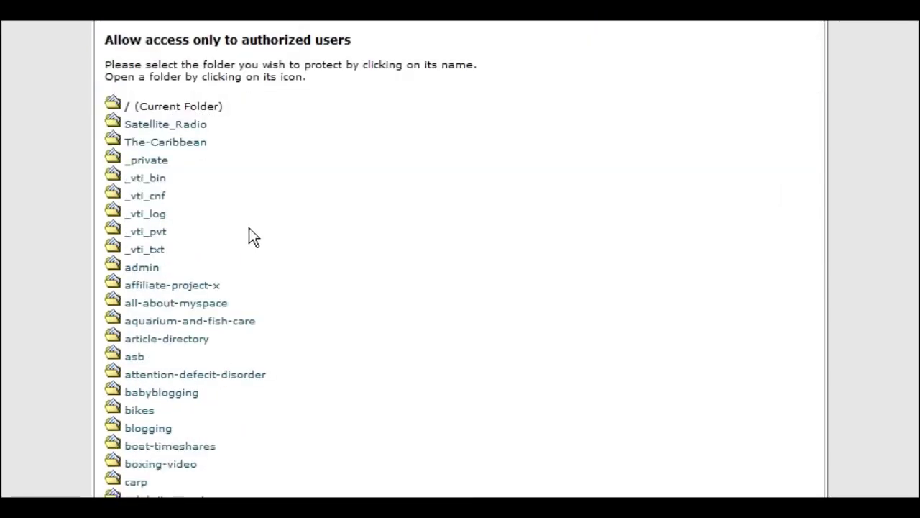
scroll(249, 229, "up", 2)
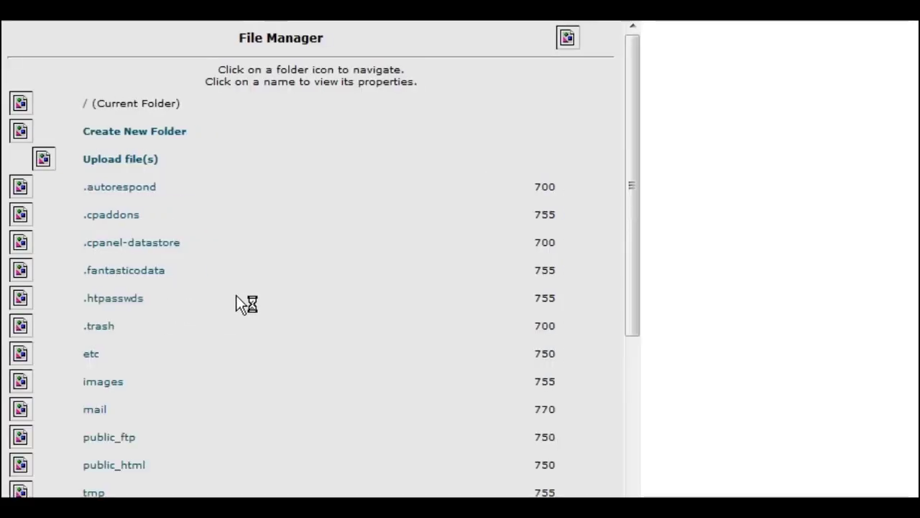
Navigate into the public_html folder in the File Manager
scroll(236, 296, "down", 2)
scroll(241, 299, "down", 3)
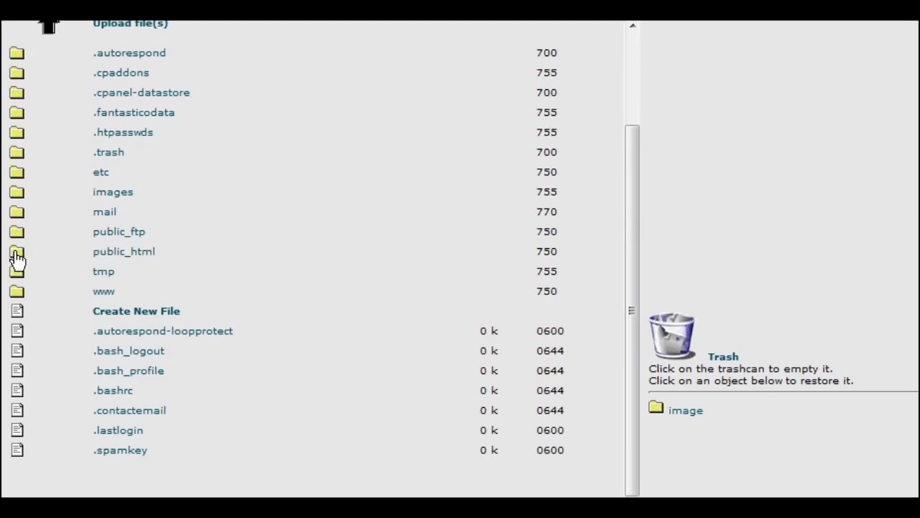
left_click(17, 255)
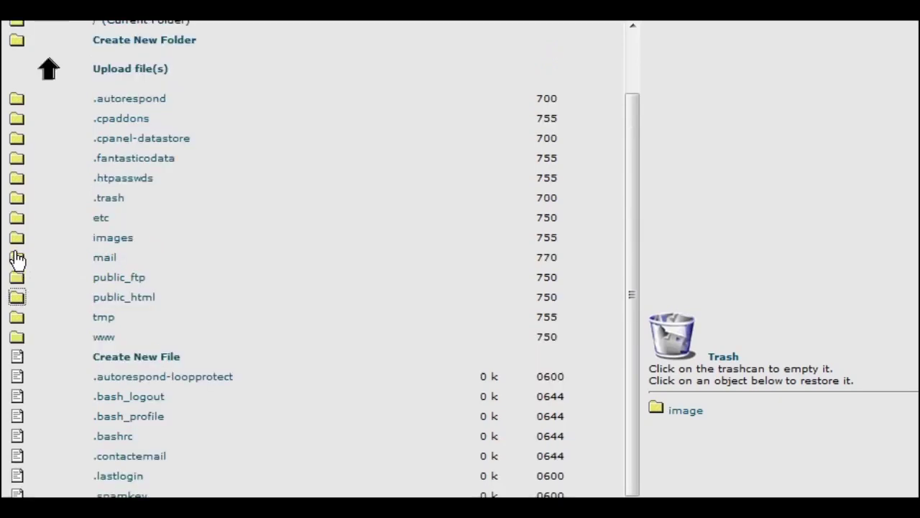
left_click(22, 303)
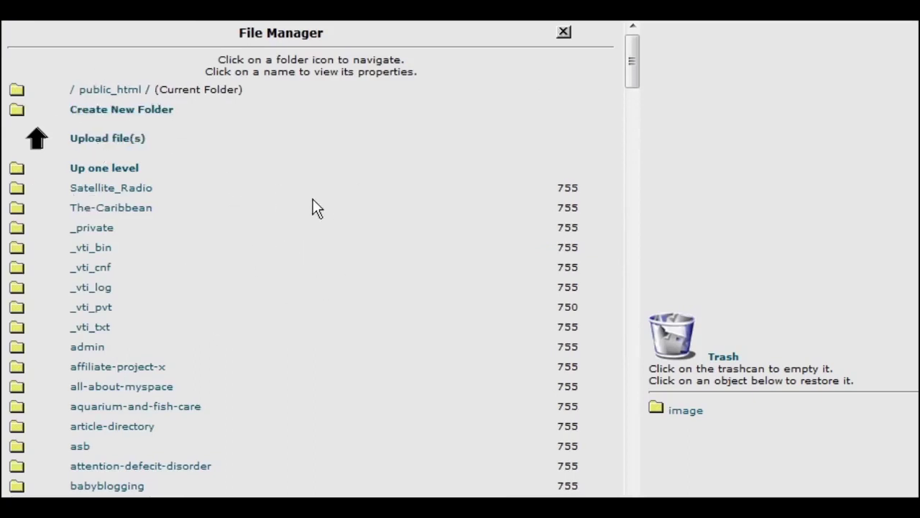
left_click(161, 111)
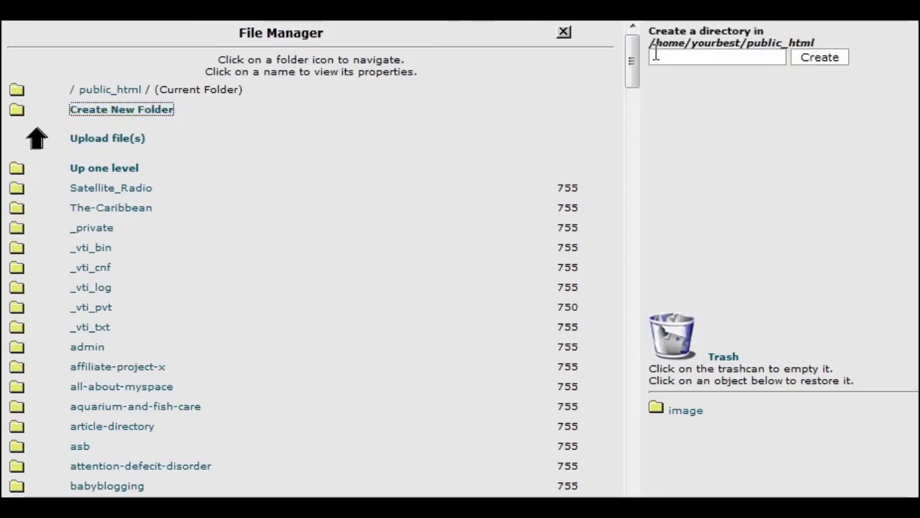
Create a folder named password-protected in public_html and check it in the listing
left_click(663, 56)
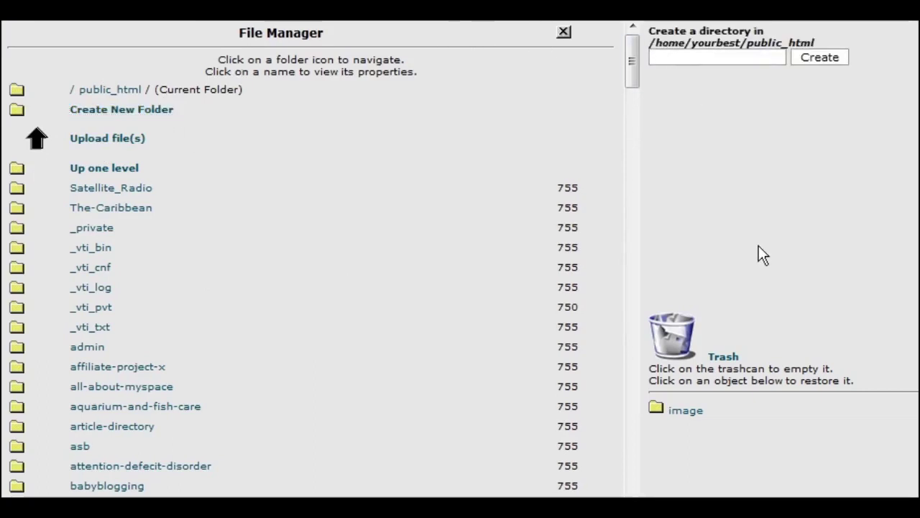
type("pas")
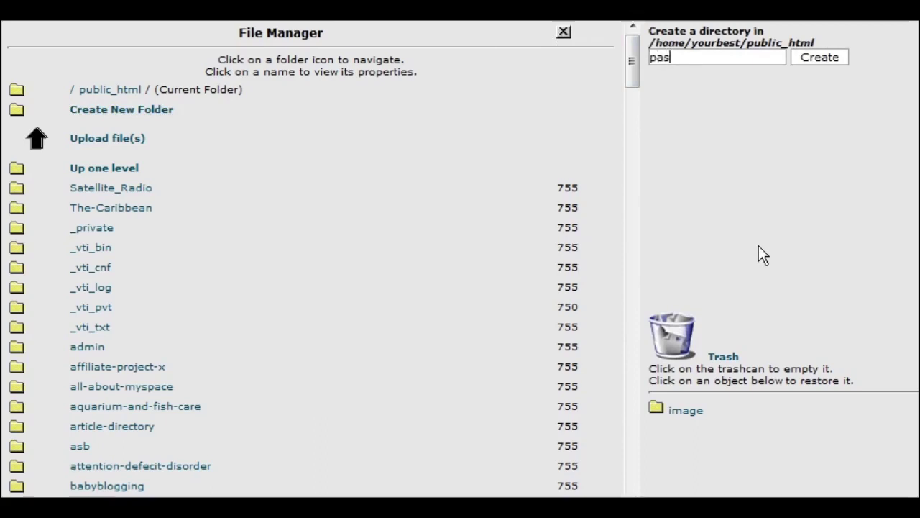
type("sw")
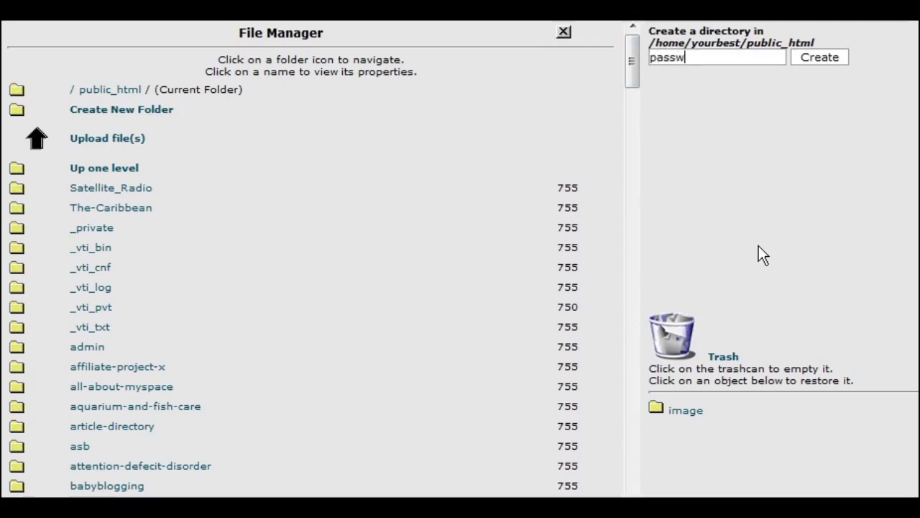
type("ord-")
type("pro")
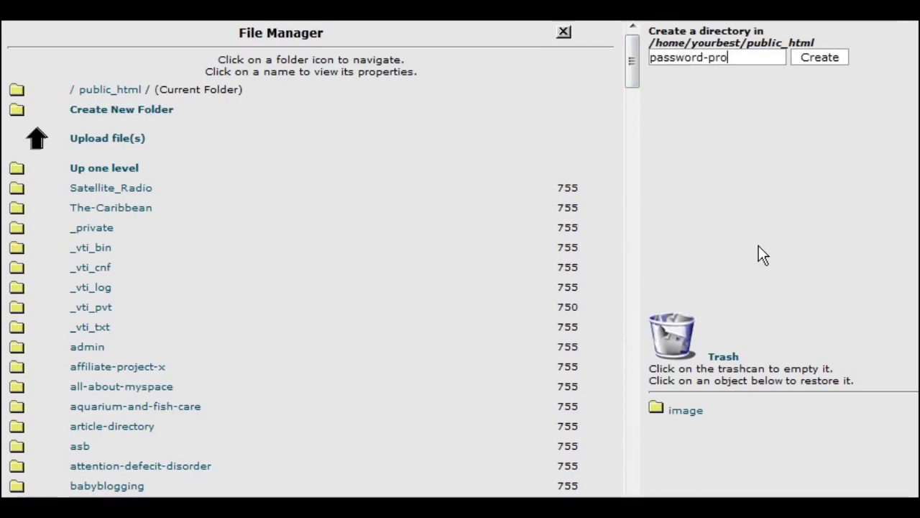
type("tect")
type("ed")
left_click(824, 59)
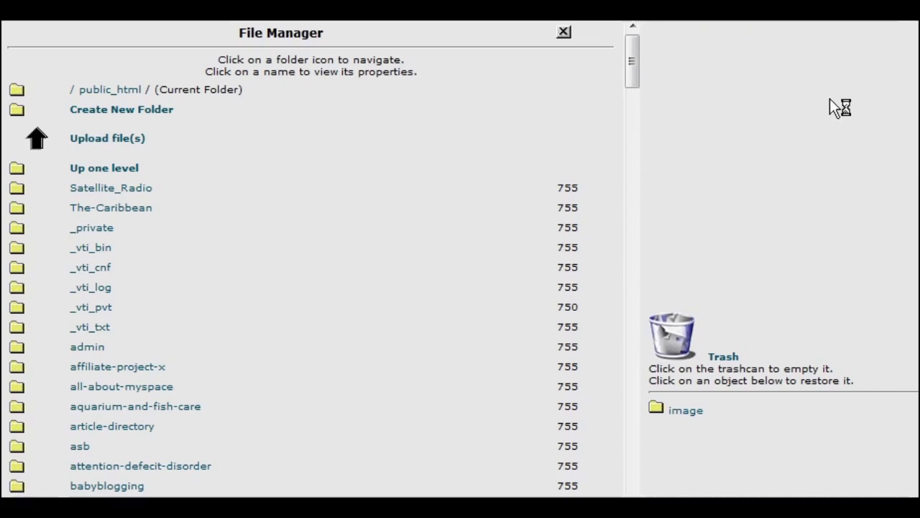
scroll(209, 335, "down", 4)
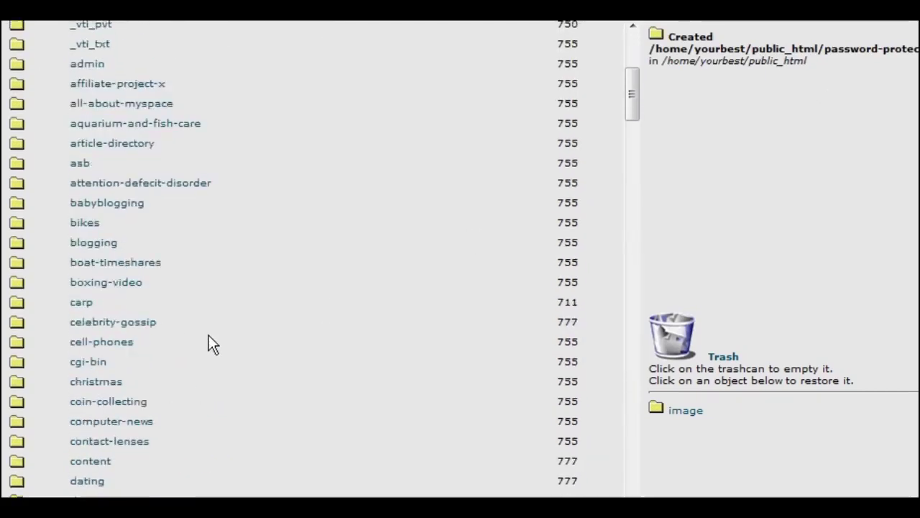
scroll(209, 335, "down", 5)
scroll(208, 335, "down", 3)
scroll(209, 335, "down", 3)
scroll(208, 335, "down", 4)
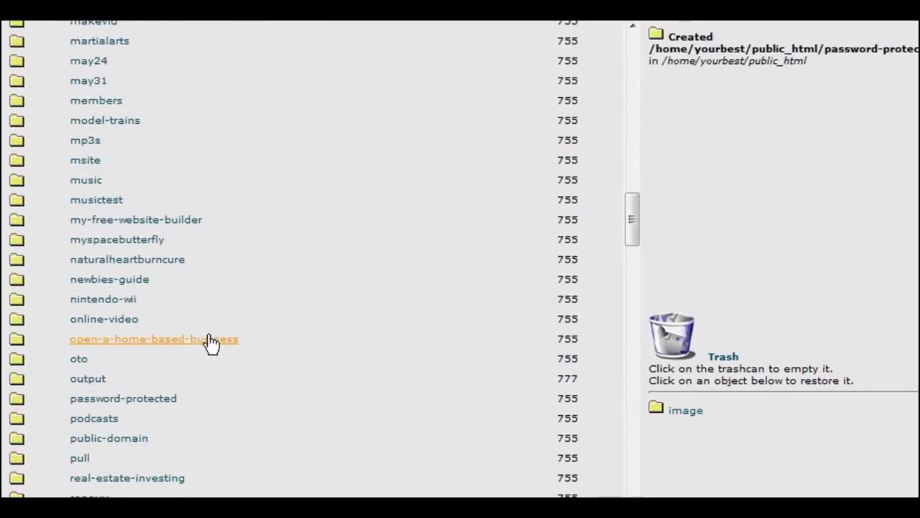
scroll(208, 335, "down", 1)
scroll(209, 335, "down", 3)
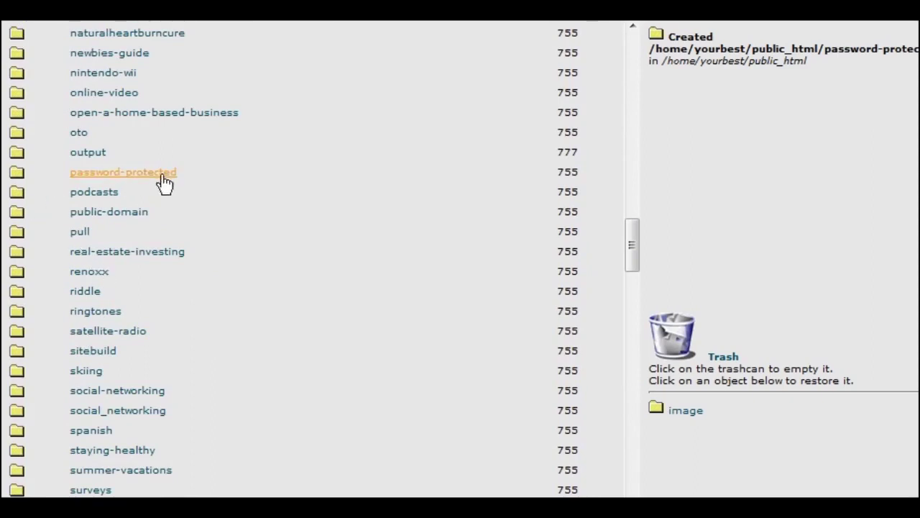
scroll(452, 308, "up", 2)
scroll(451, 307, "up", 5)
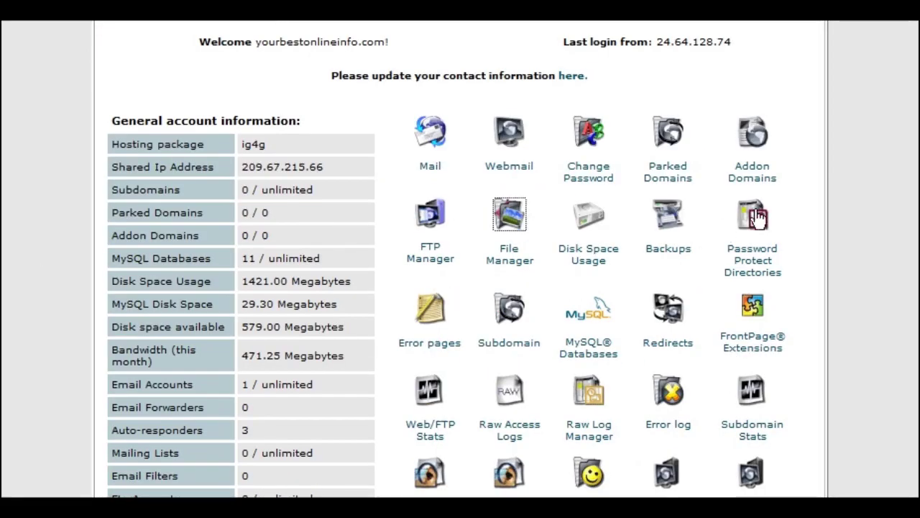
Open Password Protect Directories and select the password-protected folder
left_click(752, 214)
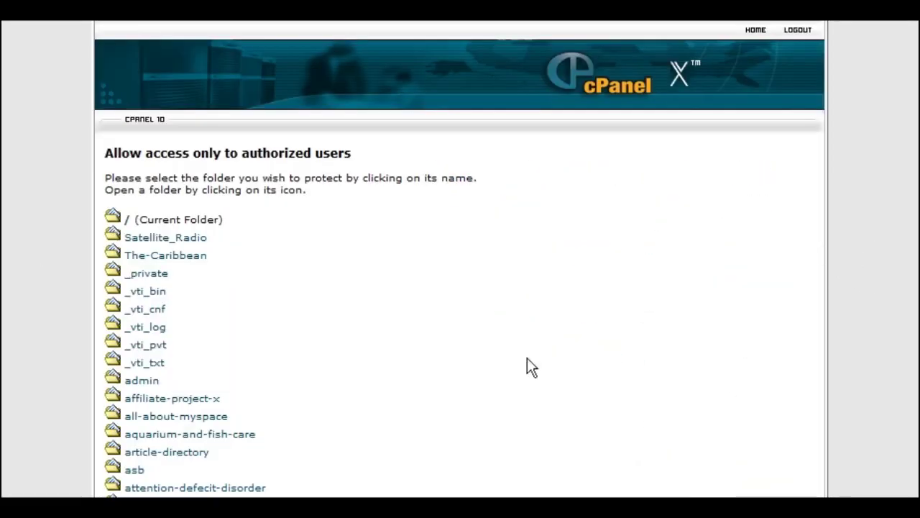
scroll(530, 300, "down", 5)
scroll(530, 300, "down", 3)
scroll(532, 300, "down", 5)
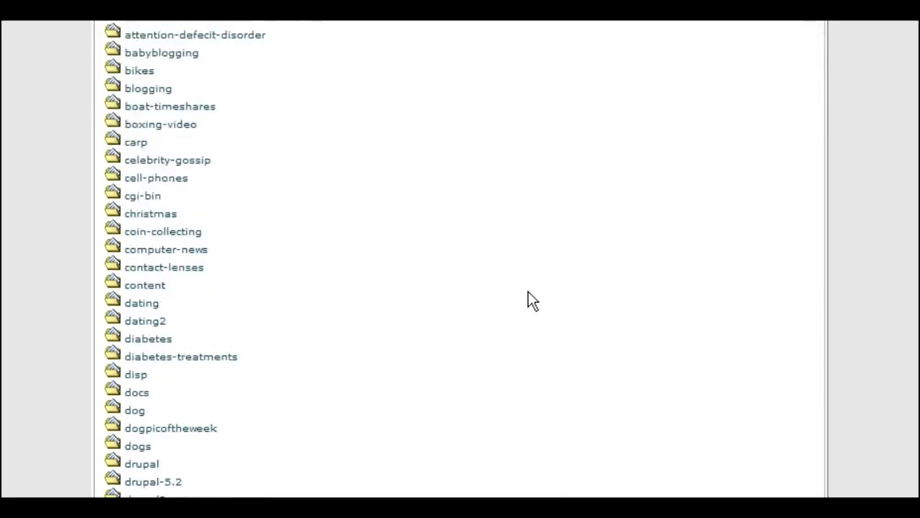
scroll(532, 300, "down", 5)
scroll(532, 300, "down", 8)
scroll(532, 300, "down", 5)
scroll(532, 300, "down", 5)
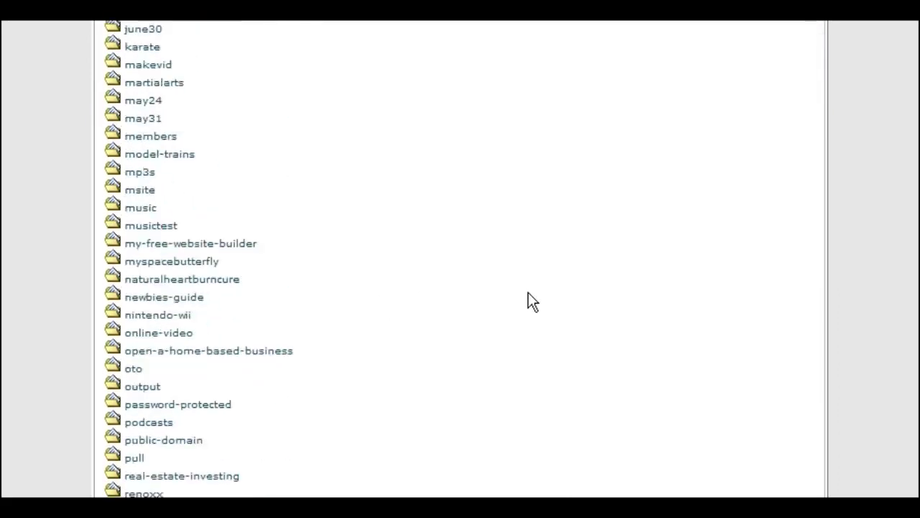
scroll(528, 294, "down", 3)
scroll(529, 296, "down", 5)
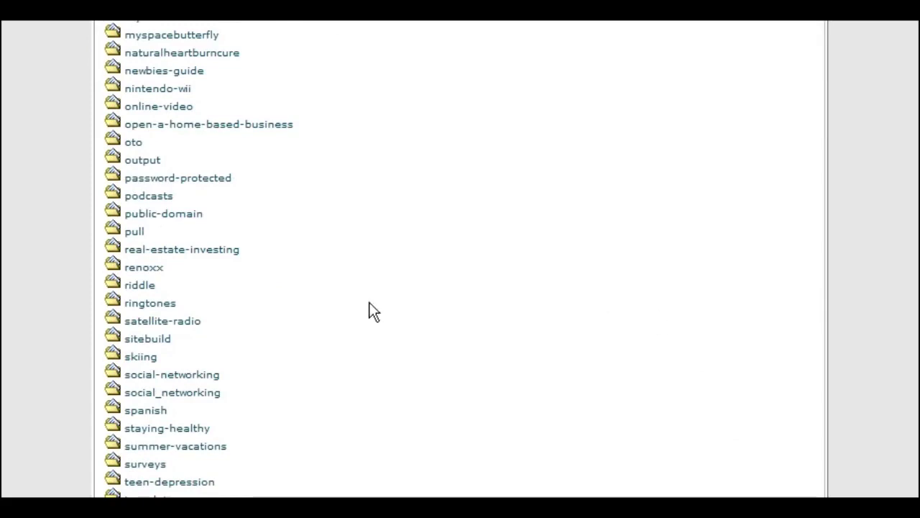
left_click(195, 179)
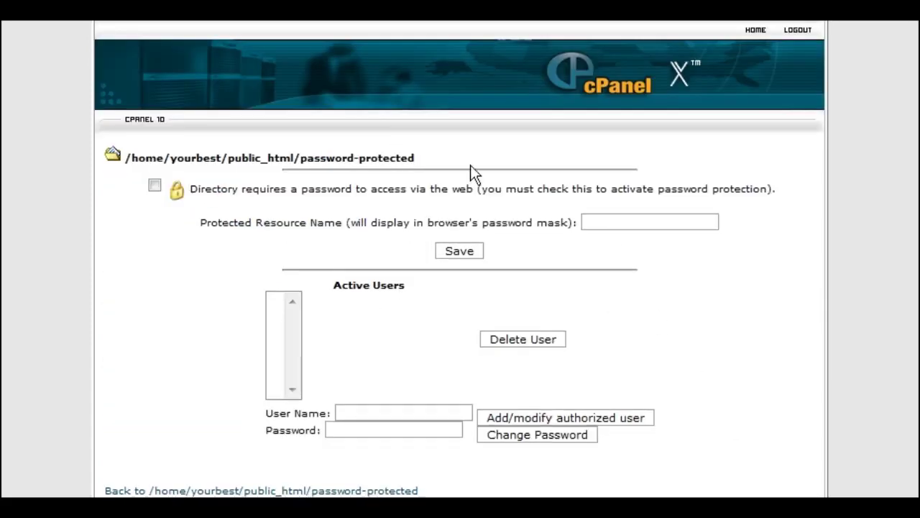
Require a password for the folder, named Restricted Area, and save the setting
scroll(747, 324, "down", 2)
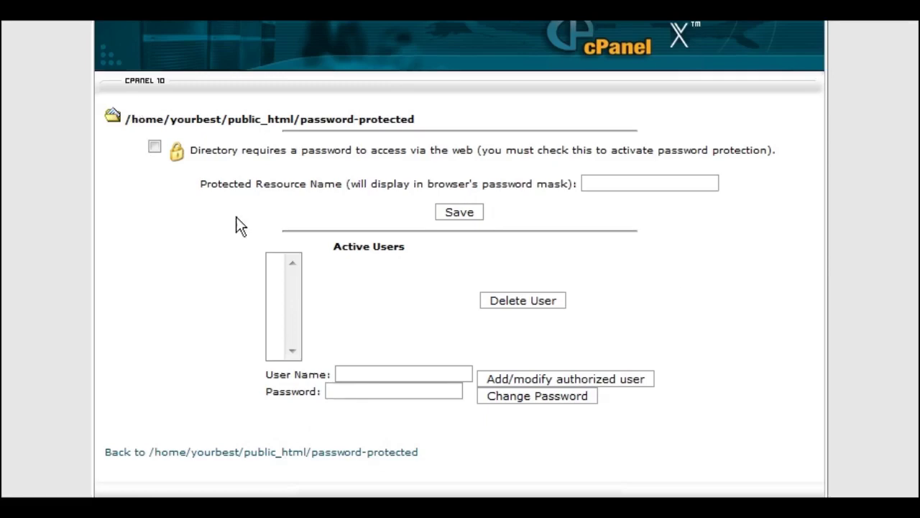
left_click(154, 149)
left_click(453, 213)
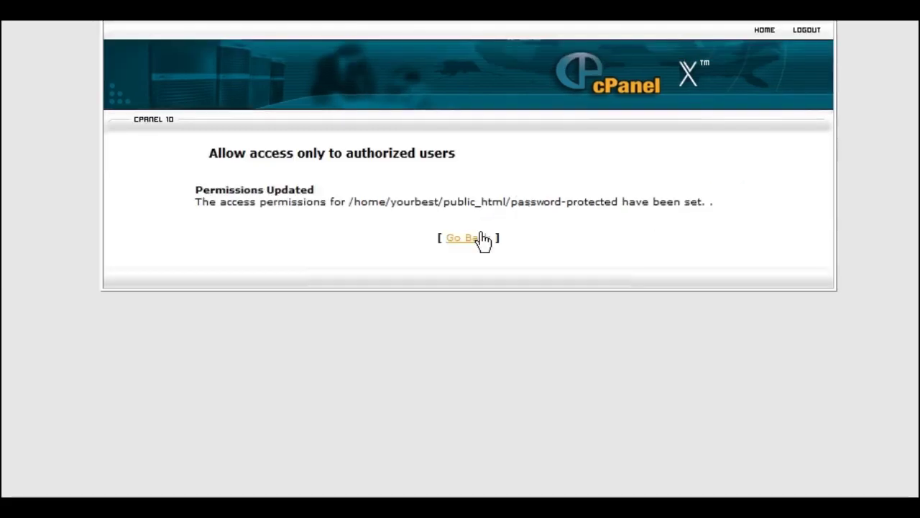
left_click(471, 238)
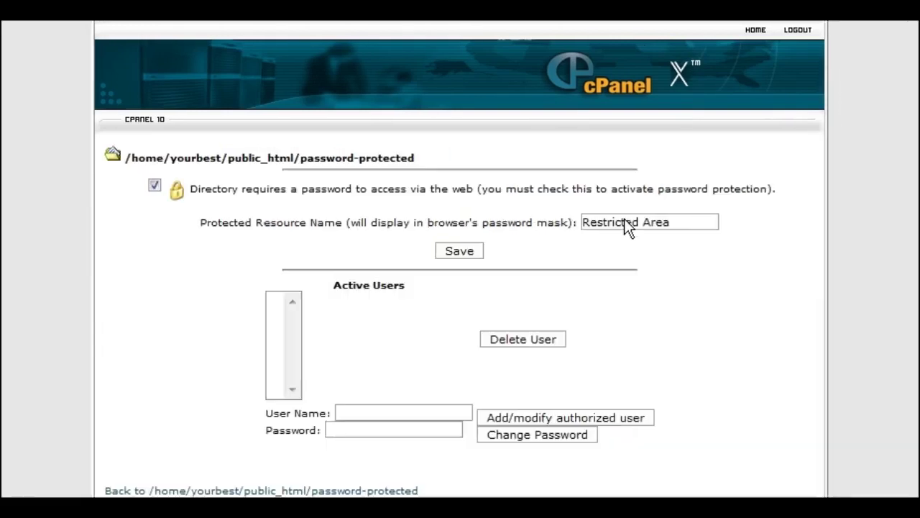
scroll(613, 219, "down", 1)
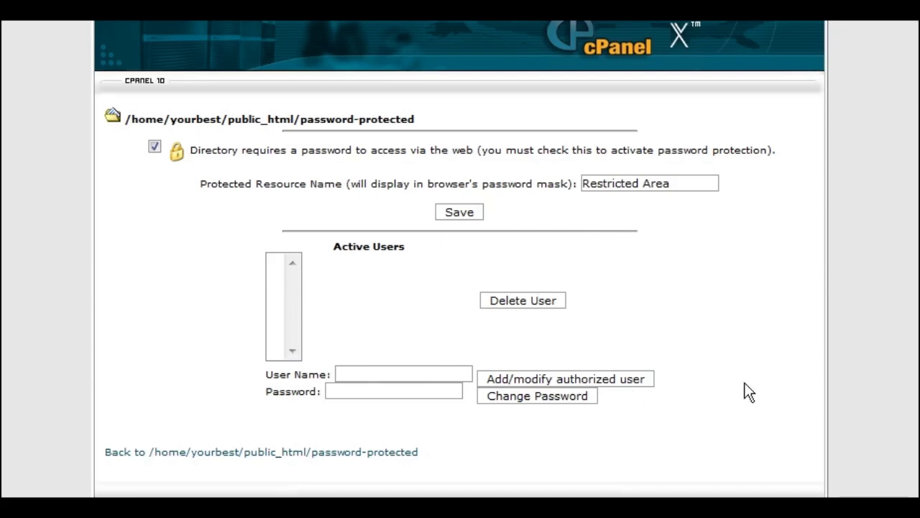
left_click(343, 375)
Add authorized user tim with a password, then return to the protection settings
type("tim")
key("Tab")
type("pa")
type("ssword")
left_click(576, 379)
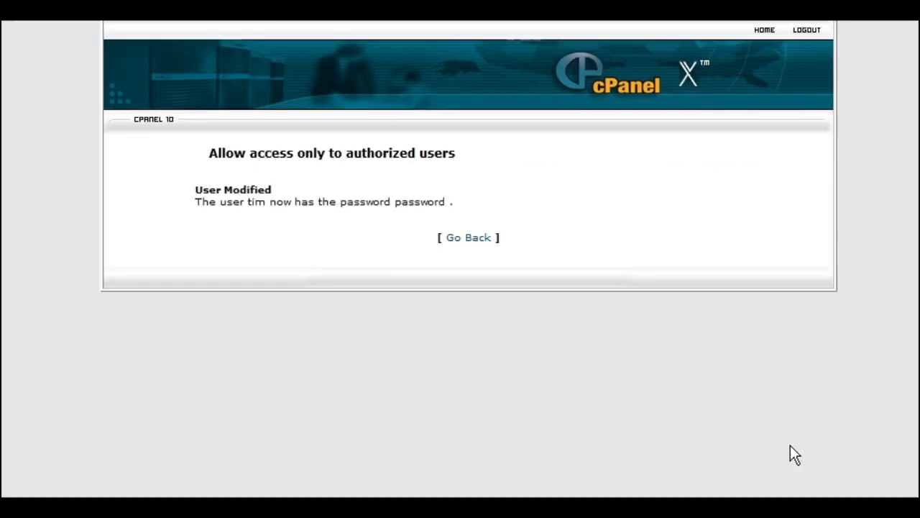
left_click(475, 238)
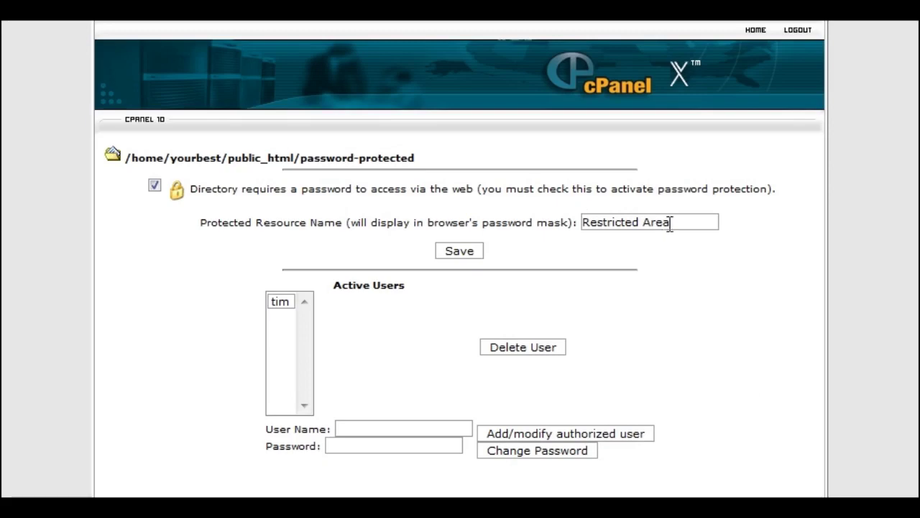
Change the protected resource name to 'Protected' and save the directory protection
left_click_drag(676, 222, 546, 216)
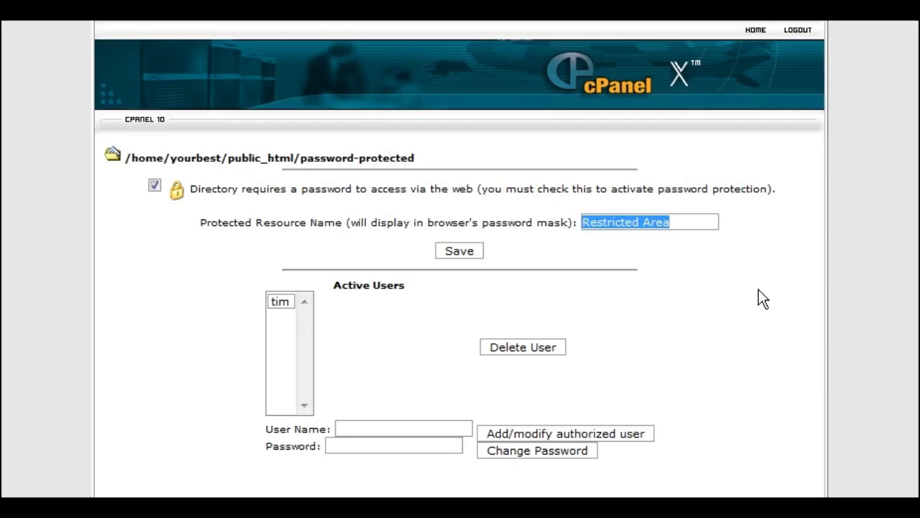
type("Protecte")
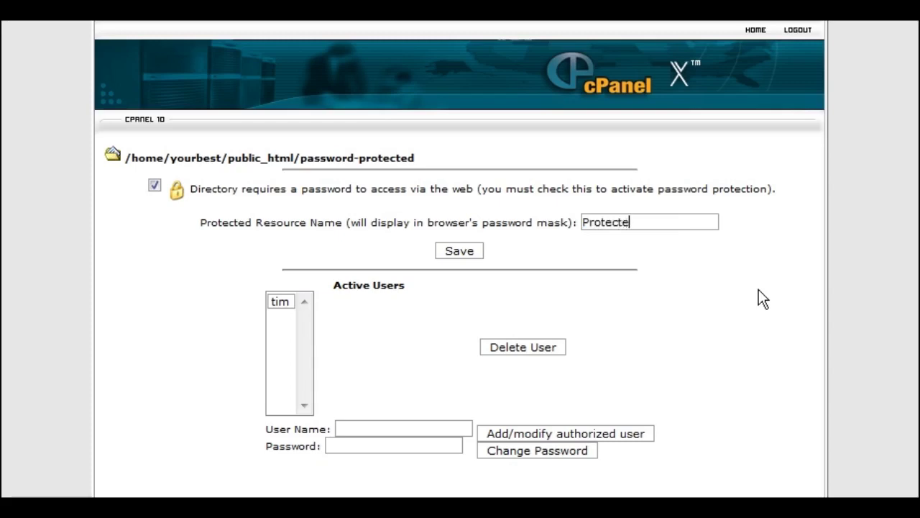
type("d")
left_click(454, 252)
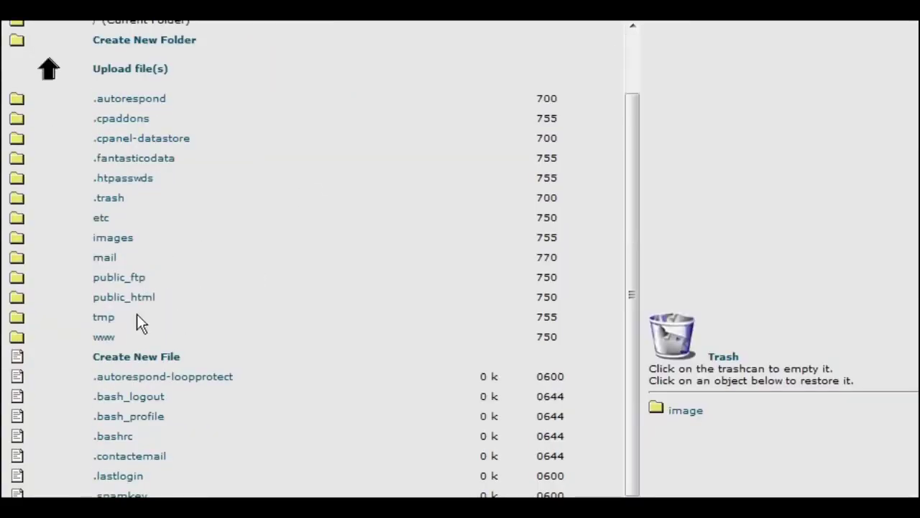
In public_html, create a folder named 'paid', correcting the mistyped name 'testing'
left_click(20, 299)
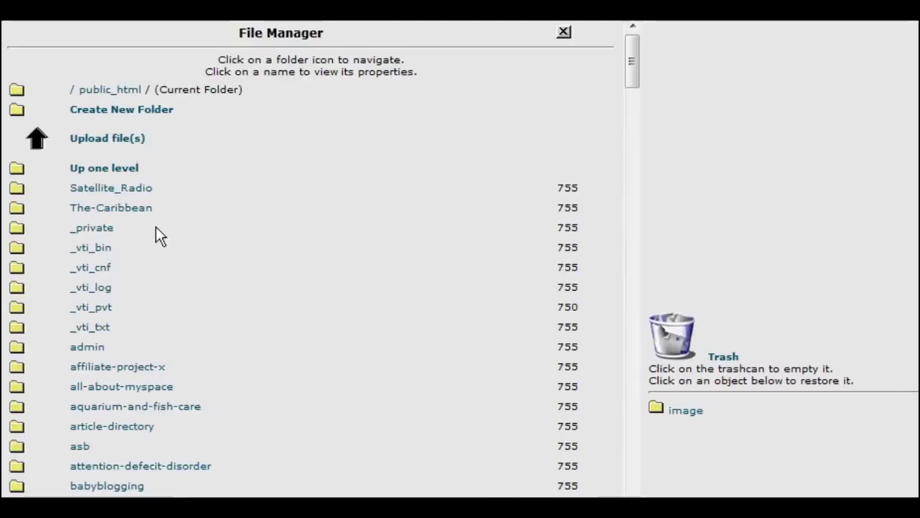
left_click(96, 109)
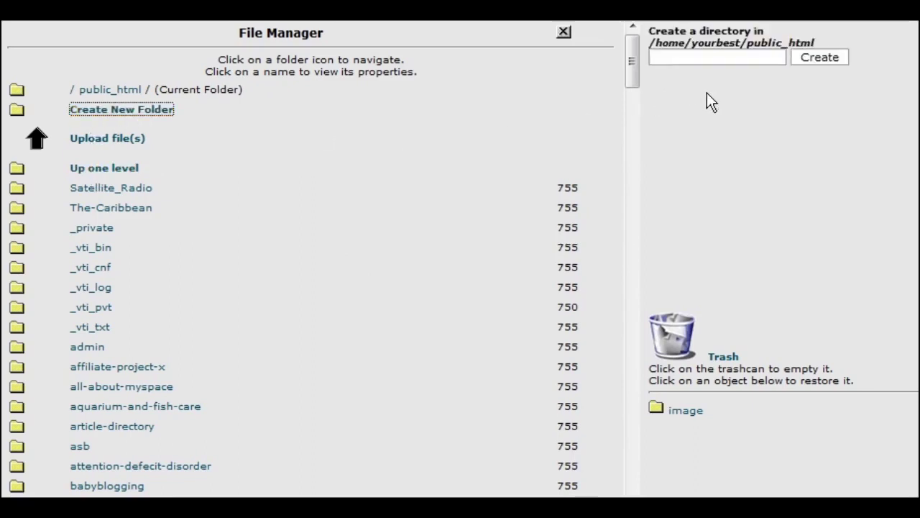
left_click(683, 58)
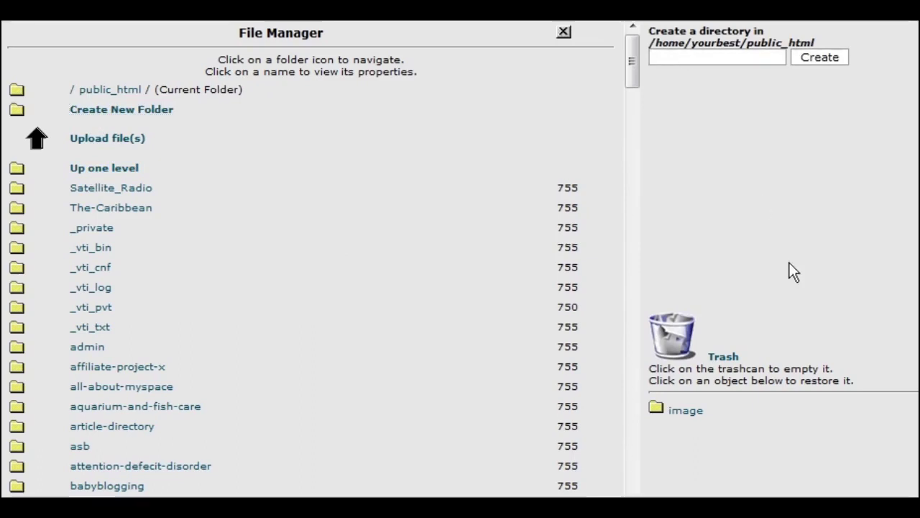
type("test")
type("ing")
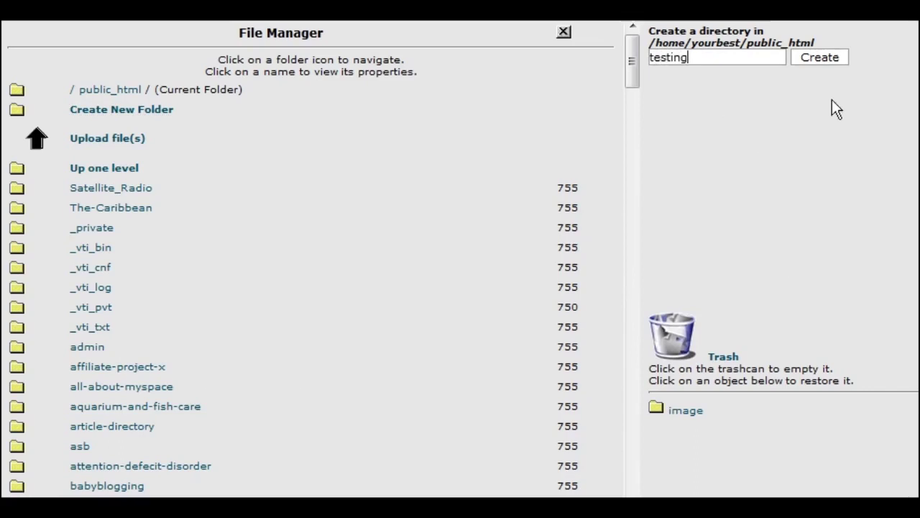
key("BackSpace")
key("BackSpace")
key("BackSpace")
key("BackSpace")
type("pai")
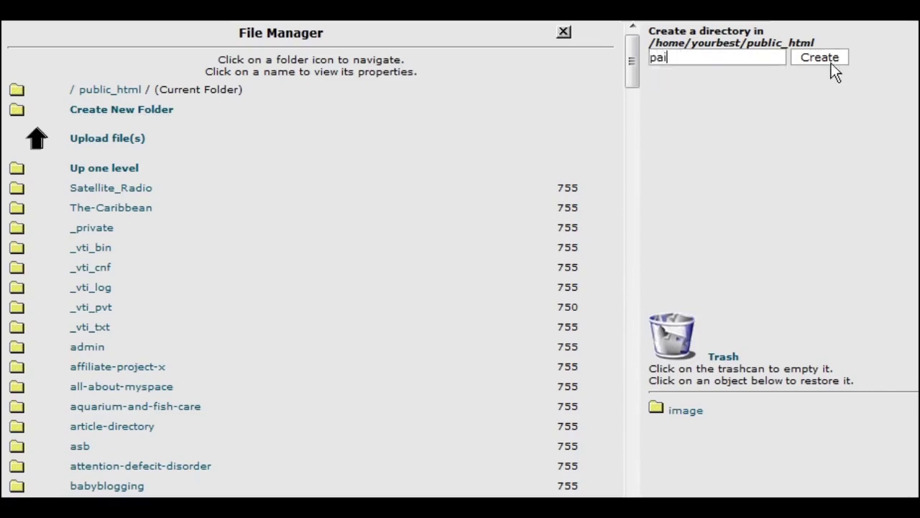
type("d")
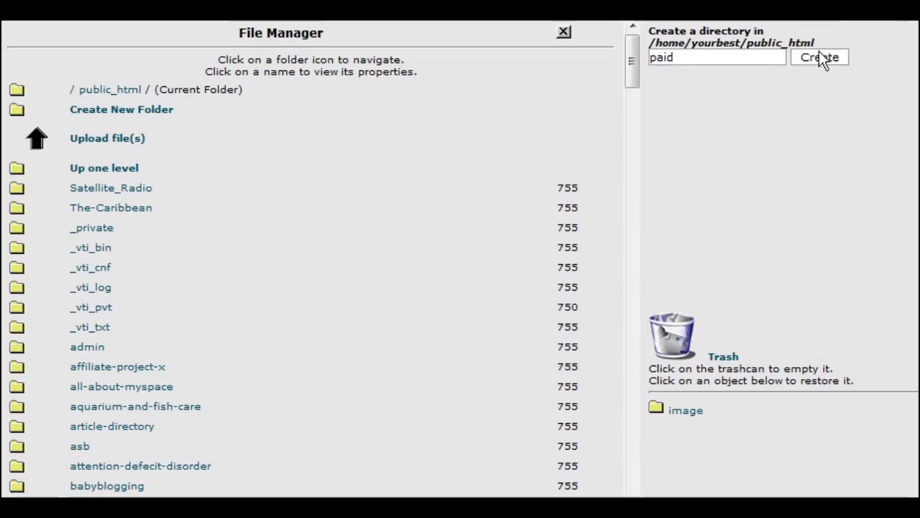
left_click(819, 56)
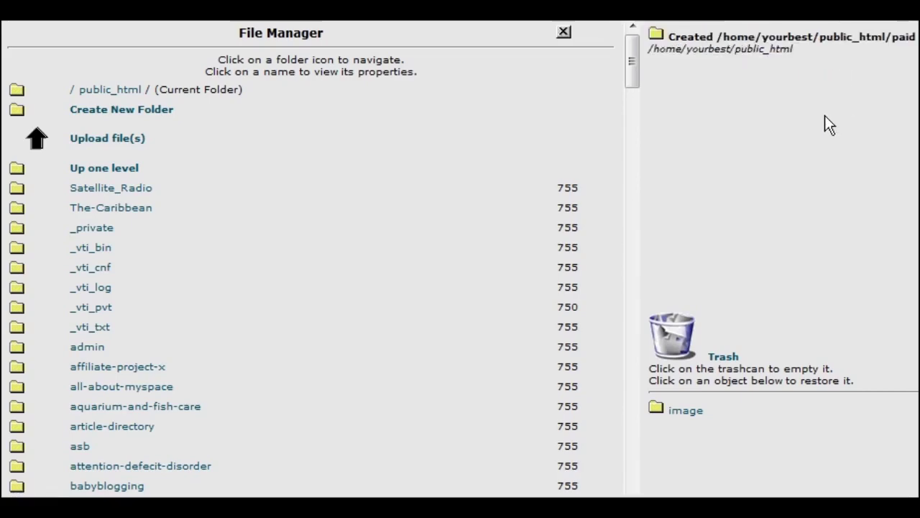
scroll(206, 288, "down", 3)
Scroll down the public_html listing and open the paid folder
scroll(207, 285, "down", 2)
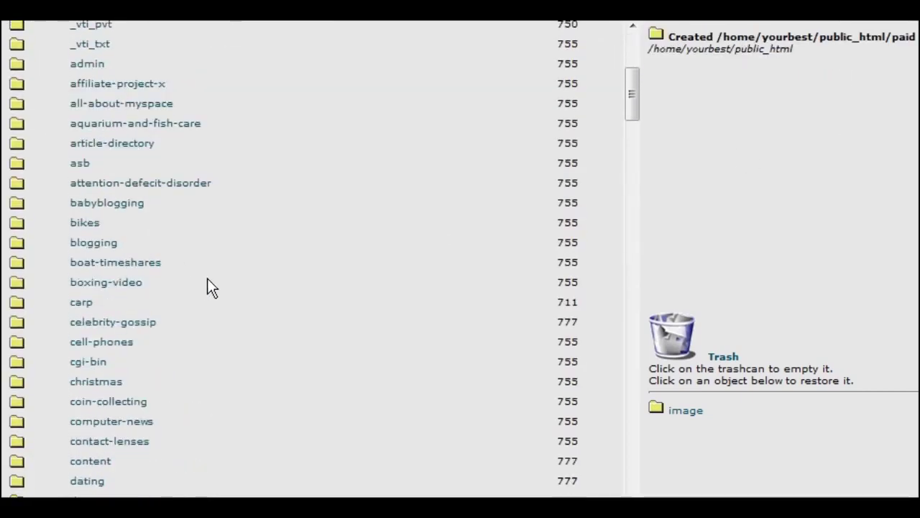
scroll(207, 285, "down", 2)
scroll(207, 278, "down", 8)
scroll(207, 278, "down", 1)
scroll(206, 278, "down", 4)
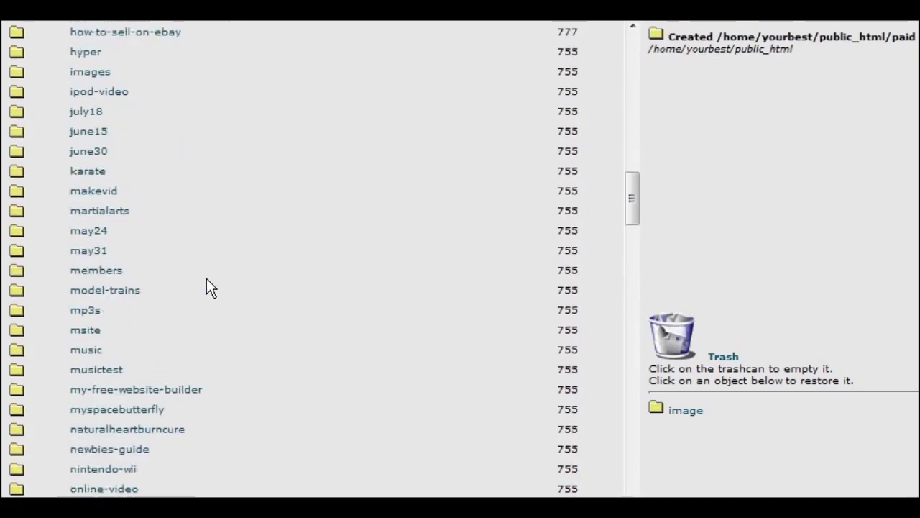
scroll(205, 281, "down", 3)
scroll(205, 282, "down", 4)
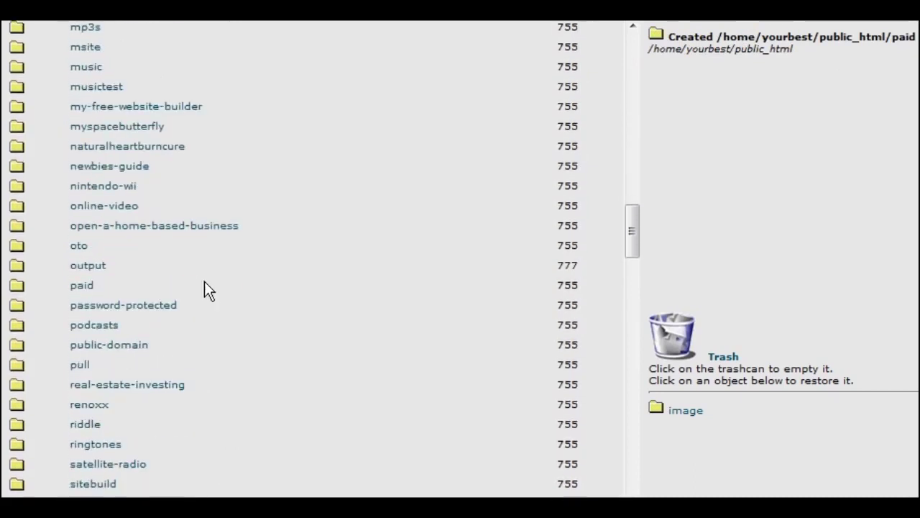
scroll(194, 280, "down", 3)
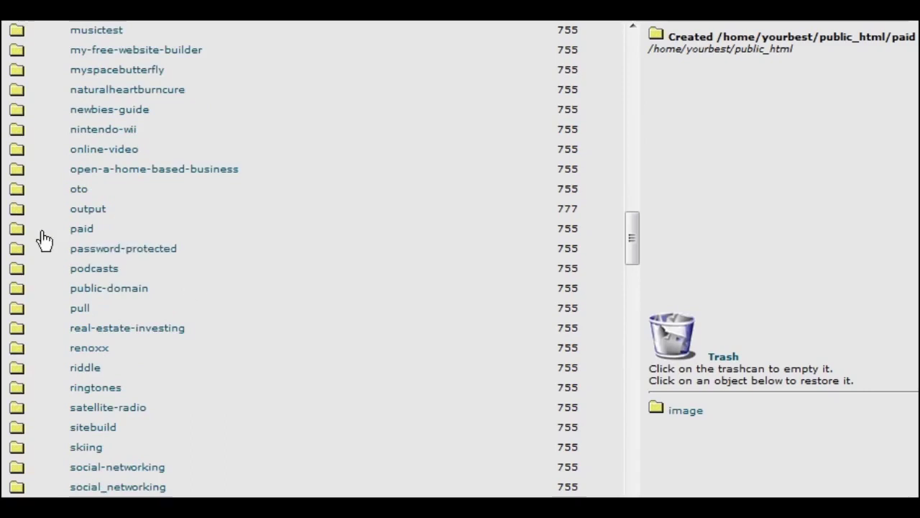
left_click(15, 230)
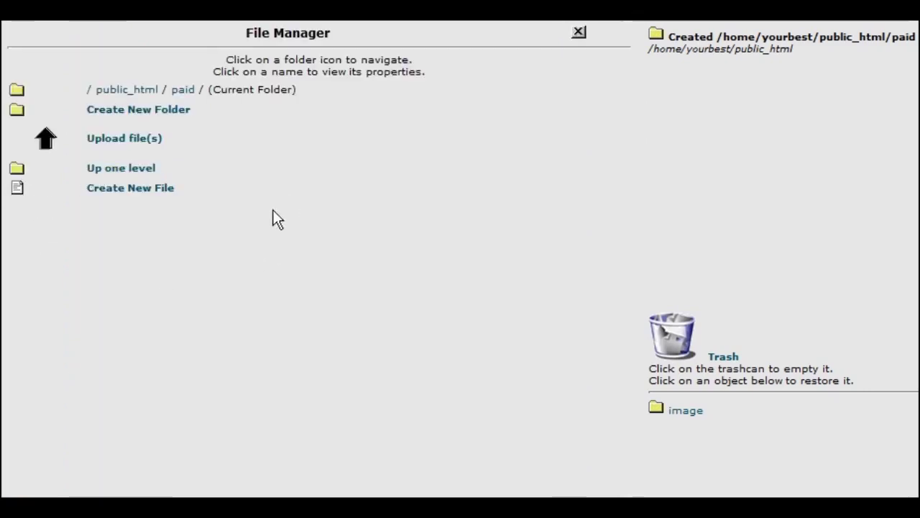
Upload thankyou.html from the local files into the paid folder
left_click(152, 143)
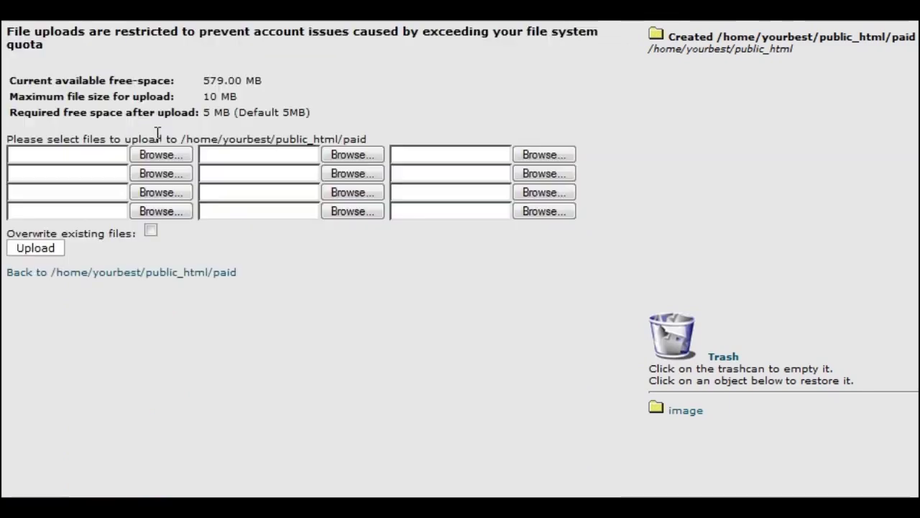
left_click(151, 155)
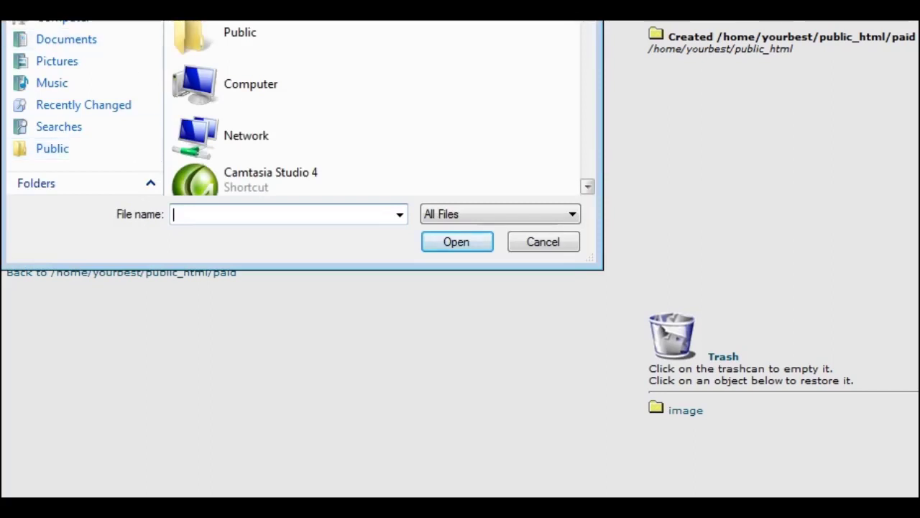
scroll(587, 36, "down", 1)
scroll(586, 36, "down", 2)
scroll(587, 36, "down", 1)
left_click_drag(585, 32, 577, 170)
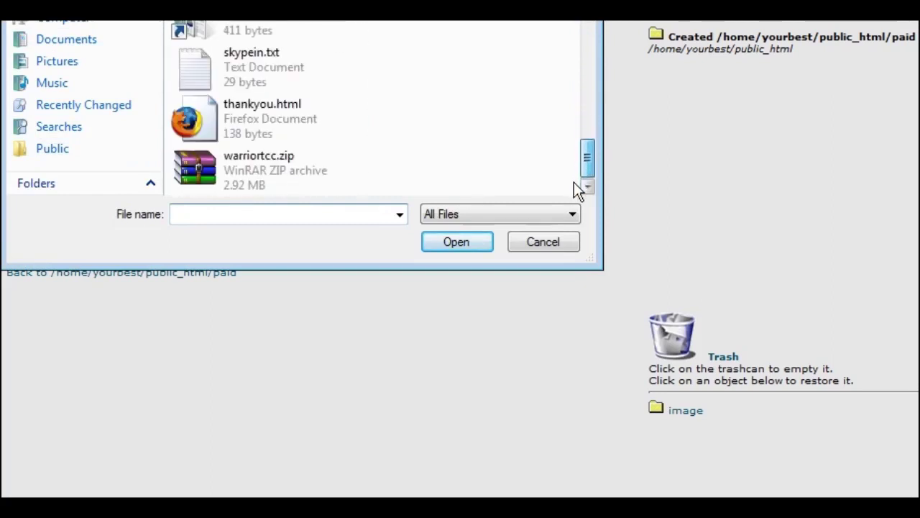
left_click(386, 136)
double_click(386, 137)
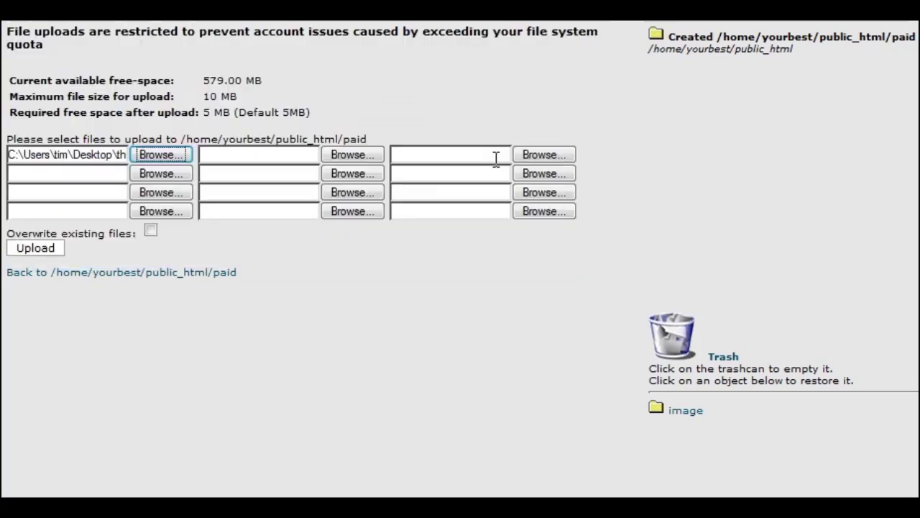
left_click(20, 248)
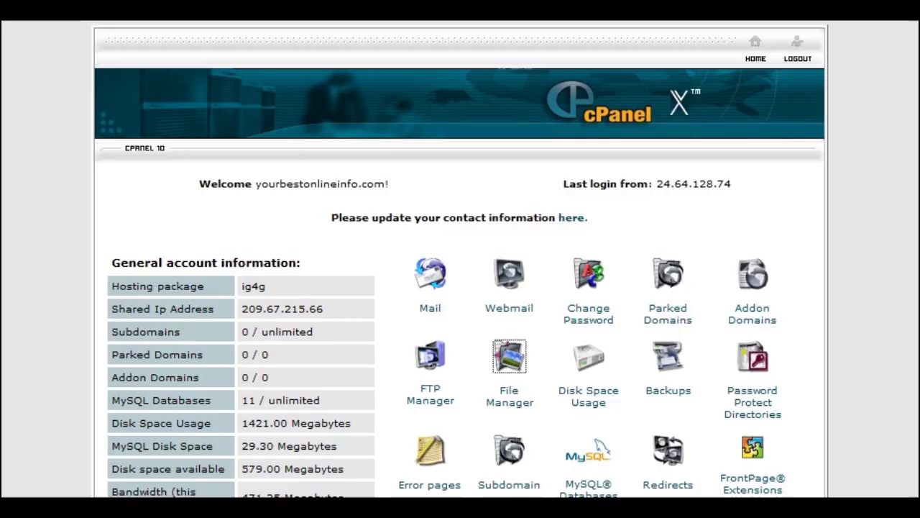
Navigate from the home folder through public_html into the password-protected folder
scroll(443, 201, "down", 3)
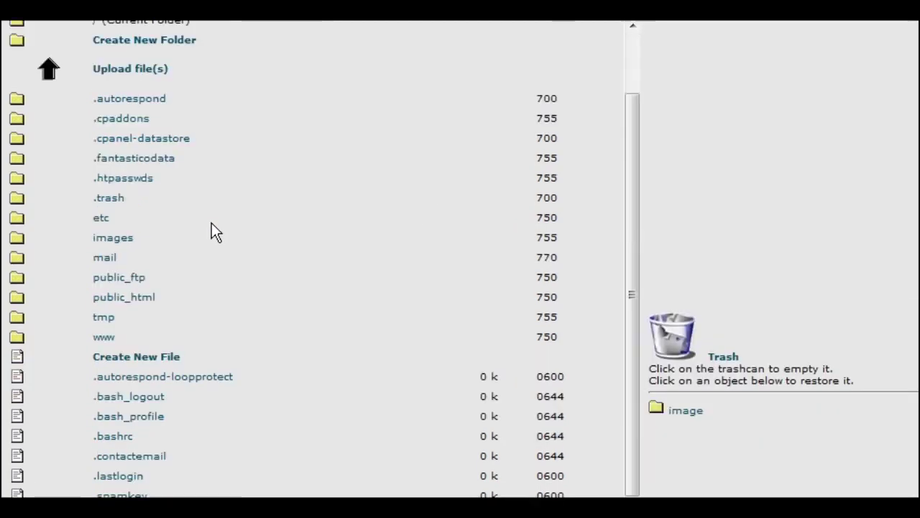
left_click(16, 297)
scroll(266, 279, "down", 3)
scroll(266, 269, "down", 2)
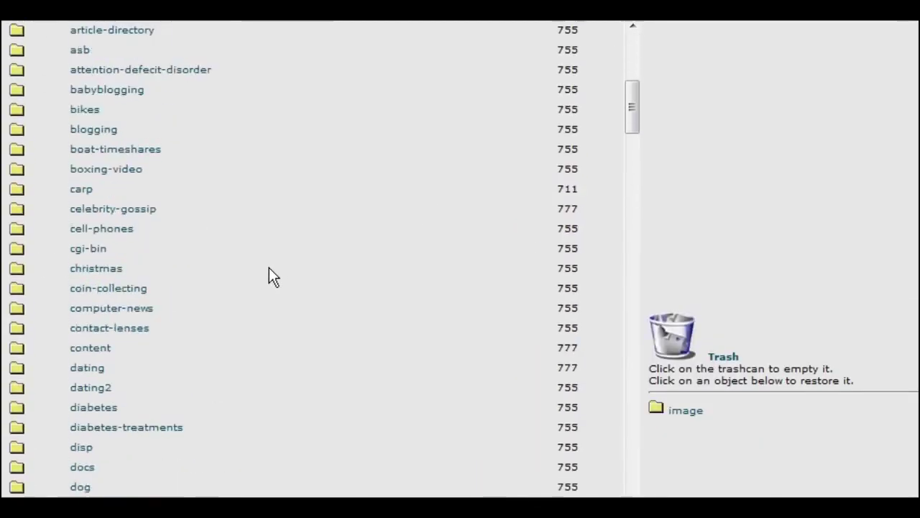
scroll(266, 269, "down", 2)
scroll(266, 269, "down", 4)
scroll(267, 269, "down", 2)
scroll(267, 268, "down", 2)
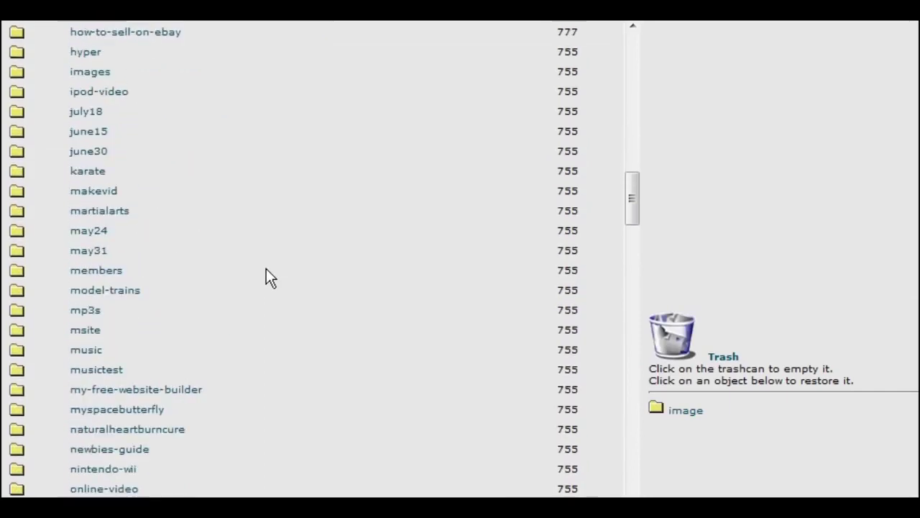
scroll(266, 268, "down", 3)
scroll(266, 268, "down", 2)
scroll(264, 268, "down", 1)
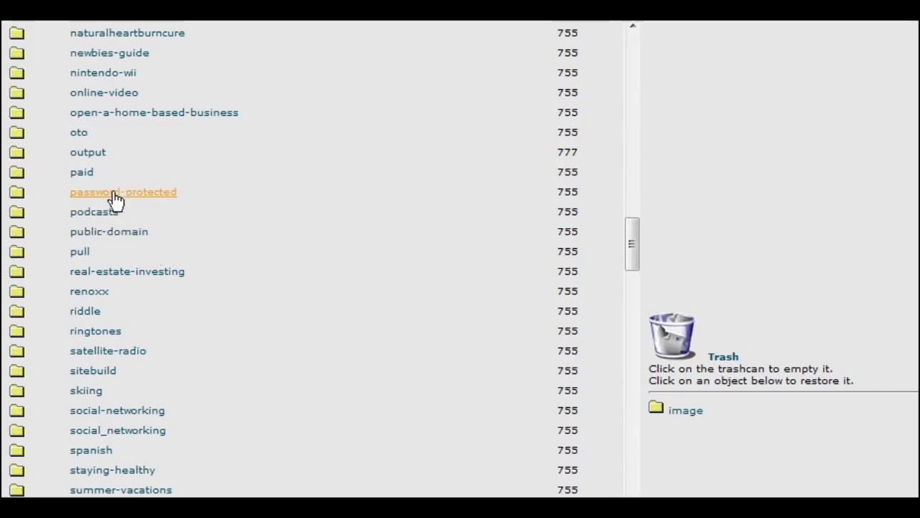
left_click(16, 192)
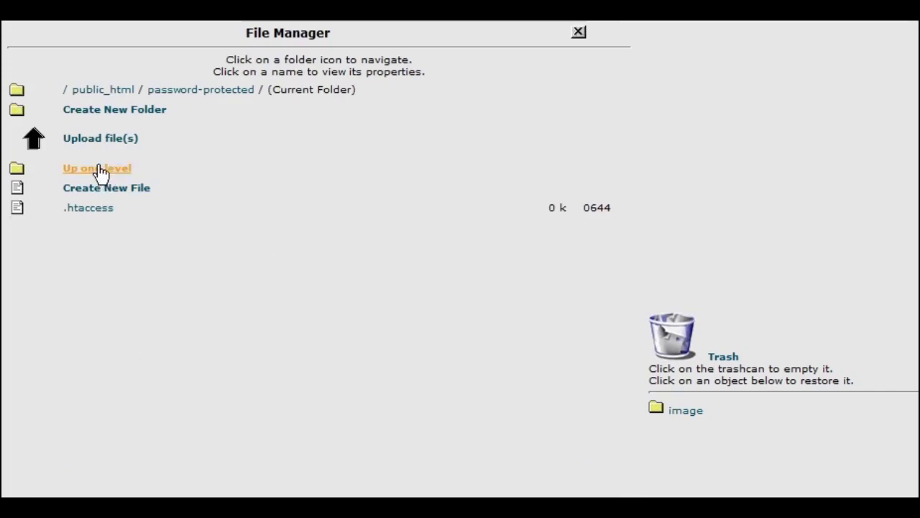
Upload the local file dlp.html into the password-protected folder via Upload file(s)
left_click(125, 139)
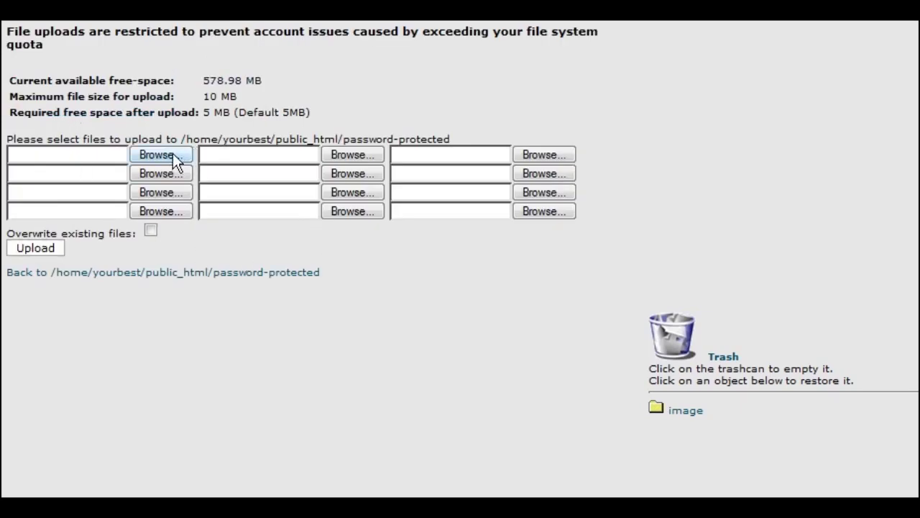
left_click(173, 154)
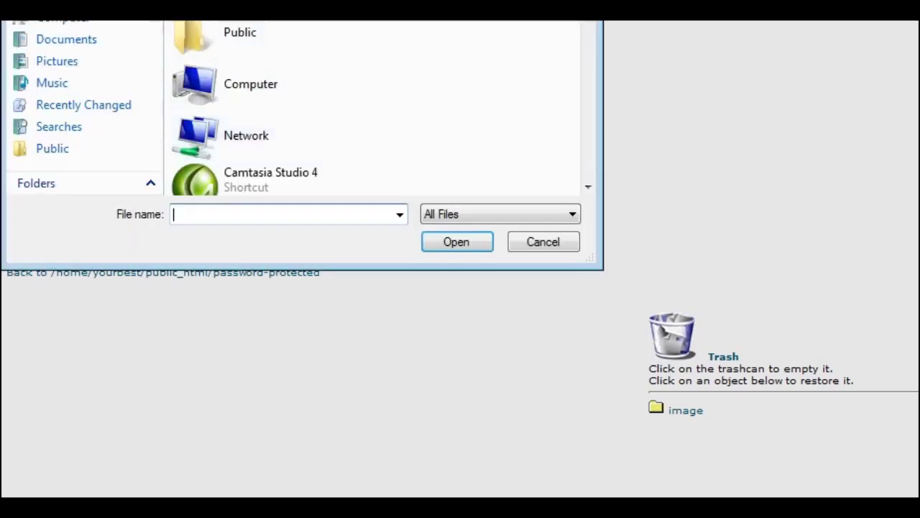
mouse_move(586, 33)
left_mouse_down()
mouse_move(568, 148)
mouse_move(573, 135)
left_mouse_up()
type("dlp.html")
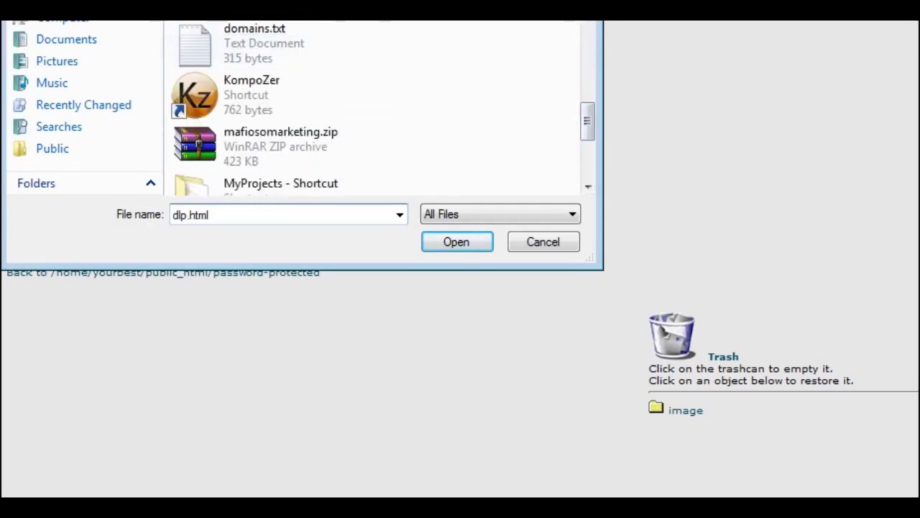
key("Return")
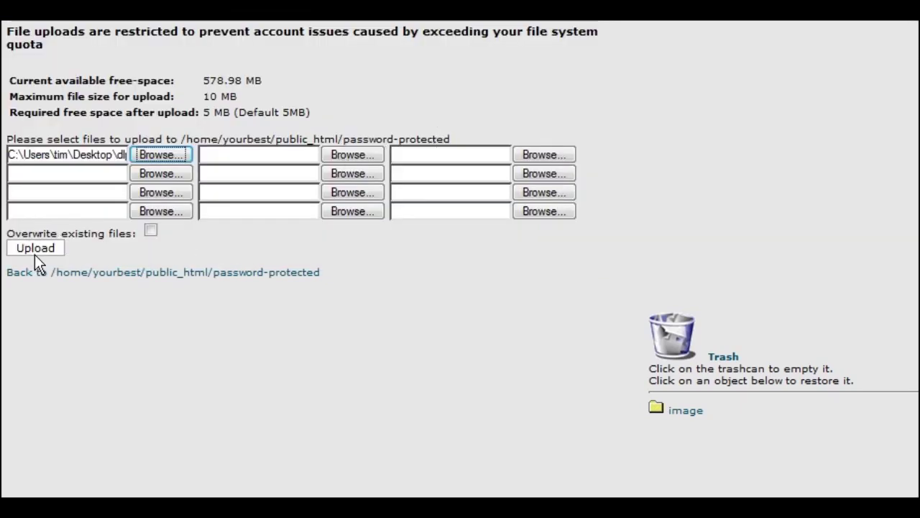
left_click(35, 255)
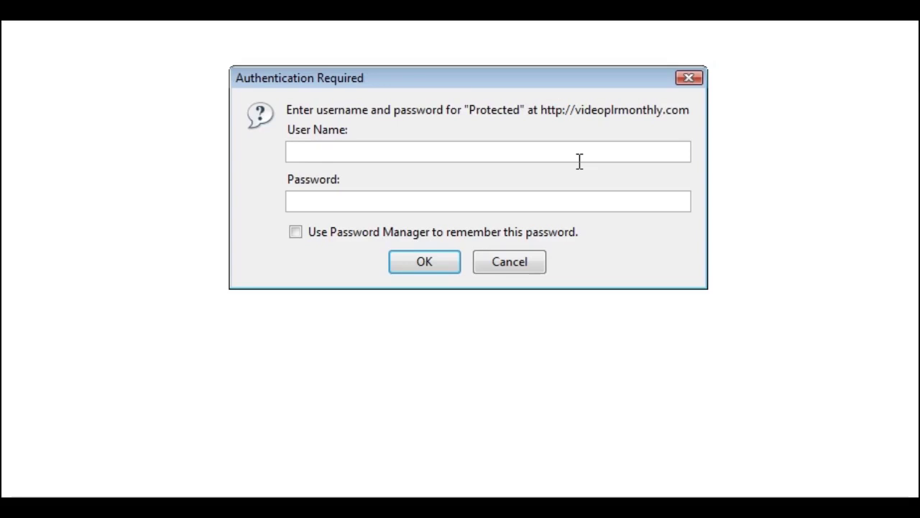
Enter the authorized username, fixing a typo, and its password in Firefox's Protected area prompt
type("to")
key("BackSpace")
type("i")
type("m")
key("Tab")
type("*")
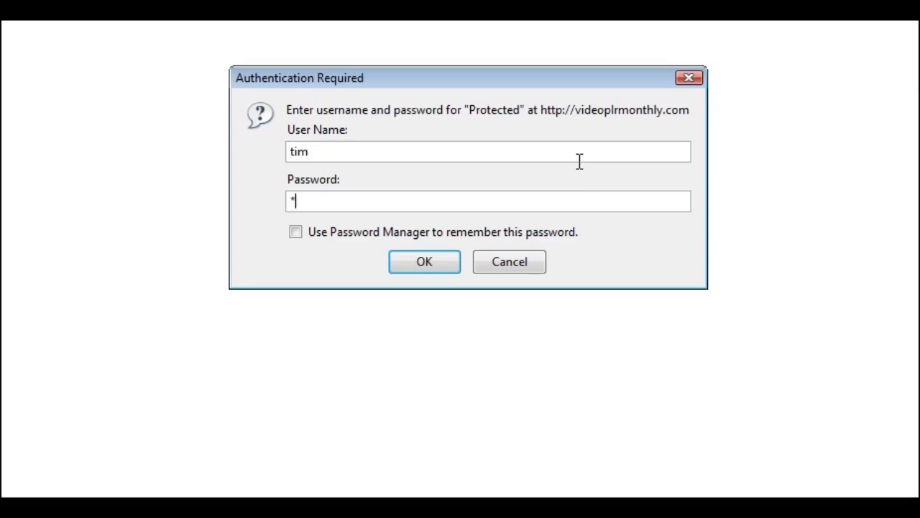
type("******")
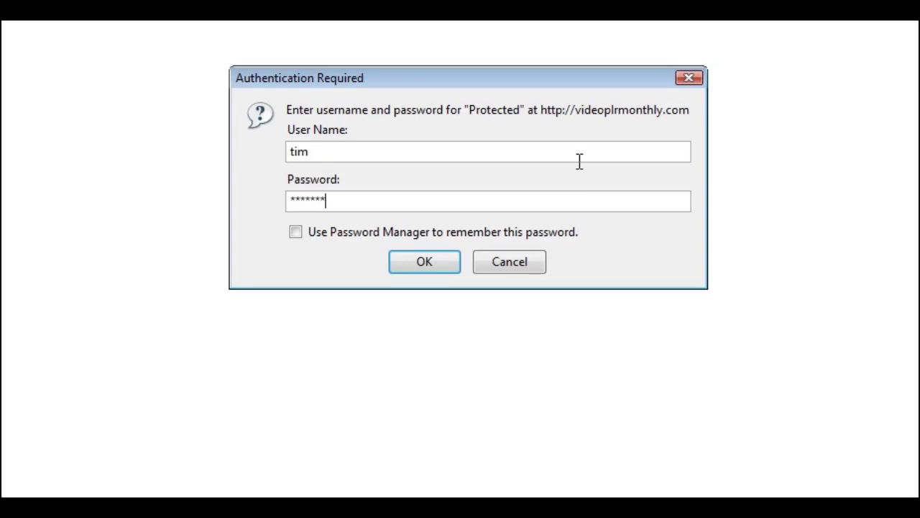